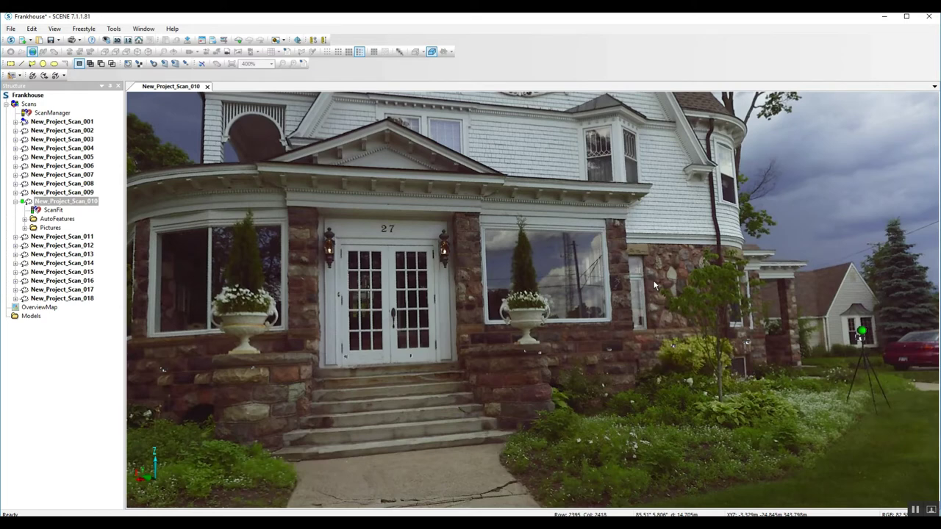
Examine the colour image of the house front in New_Project_Scan_010, from the entrance up to the gable.
drag(655, 285, 647, 250)
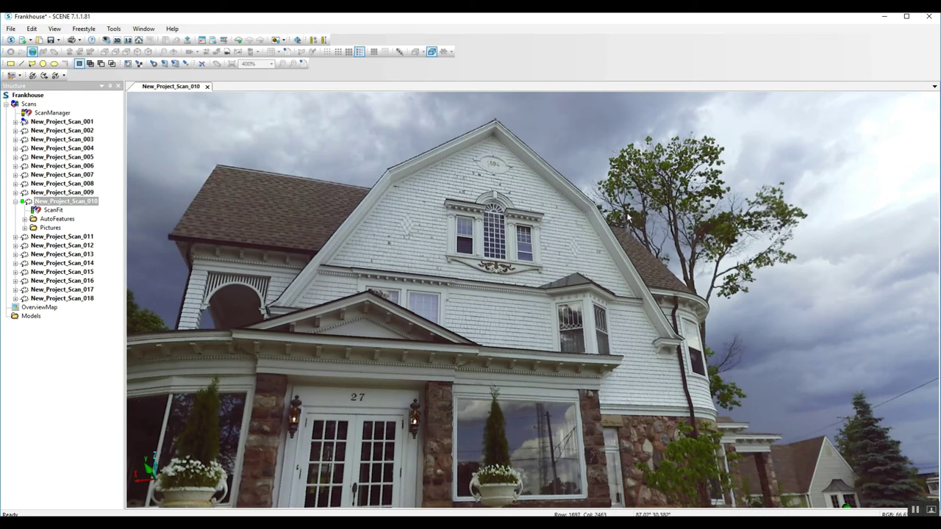
scroll(560, 213, up, 5)
scroll(559, 213, down, 4)
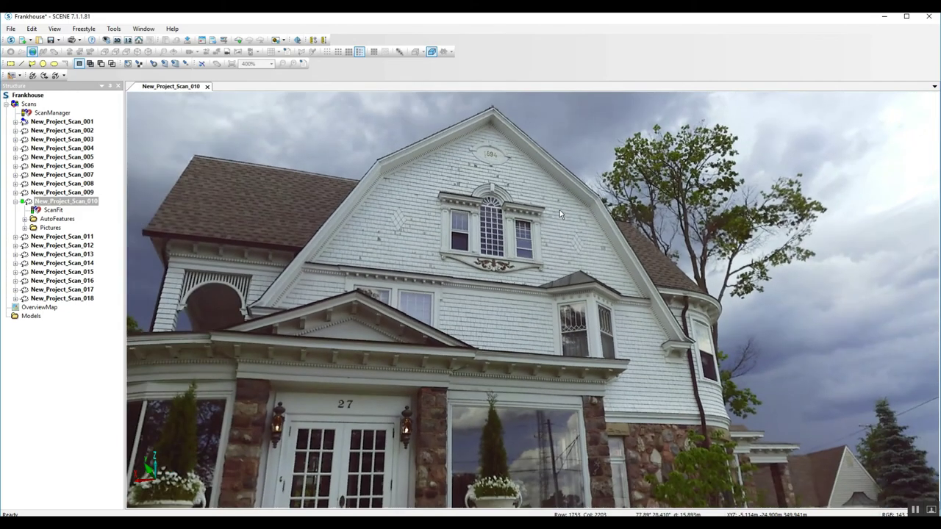
mouse_move(560, 210)
mouse_down()
mouse_move(582, 179)
mouse_move(579, 164)
mouse_move(605, 167)
mouse_move(604, 156)
mouse_move(592, 195)
mouse_up()
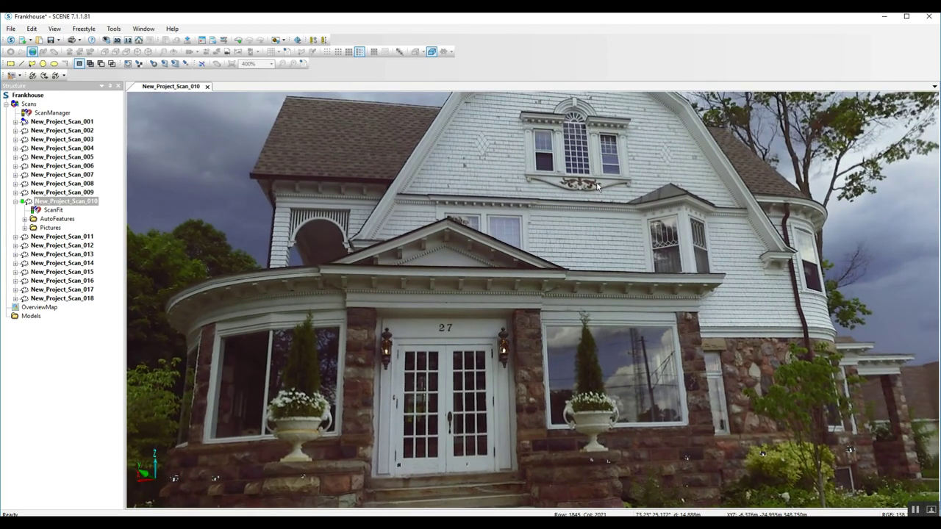
mouse_move(774, 224)
mouse_down()
mouse_move(547, 213)
mouse_move(627, 258)
mouse_move(672, 261)
mouse_up()
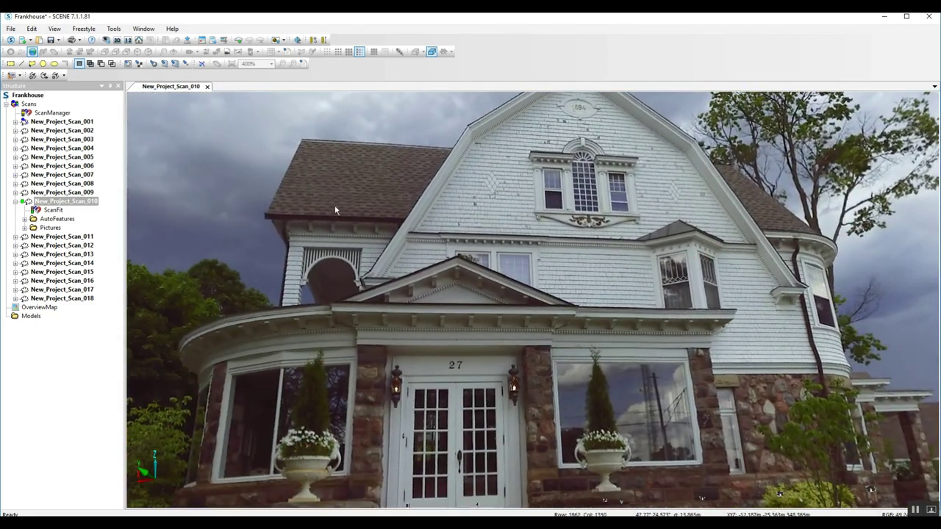
right_click(52, 115)
key(Escape)
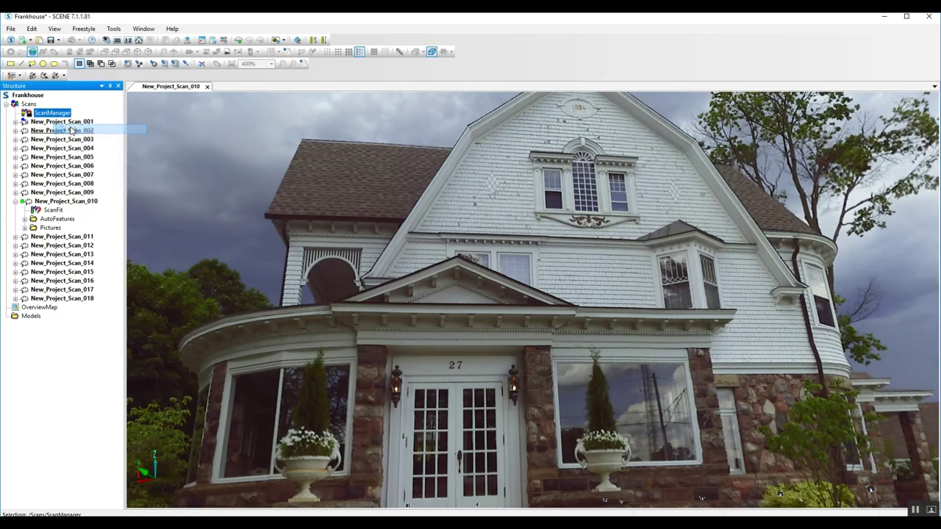
Examine the gable windows, carved trim and shingles up close in the colour scan image.
drag(495, 206, 672, 239)
scroll(672, 239, up, 4)
drag(594, 188, 590, 223)
scroll(590, 223, up, 2)
scroll(590, 223, up, 5)
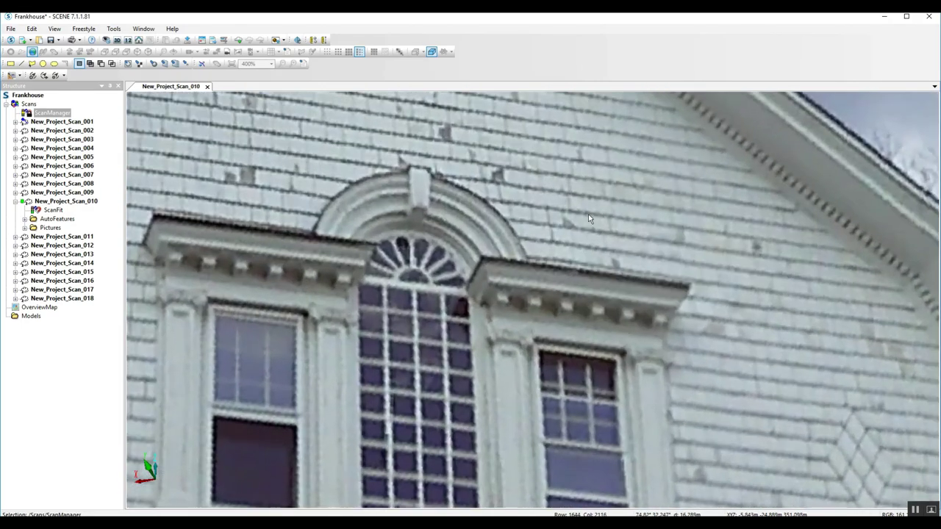
drag(589, 222, 619, 169)
scroll(618, 169, up, 2)
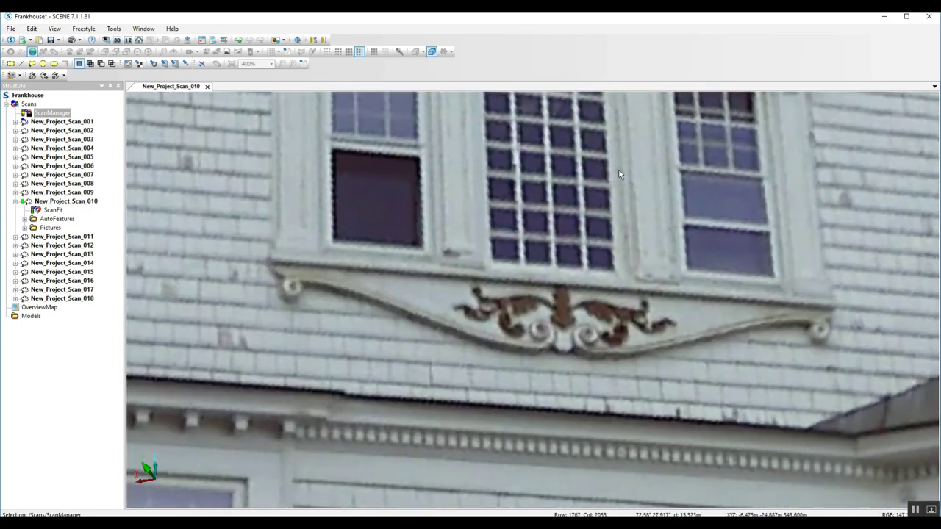
scroll(534, 236, down, 6)
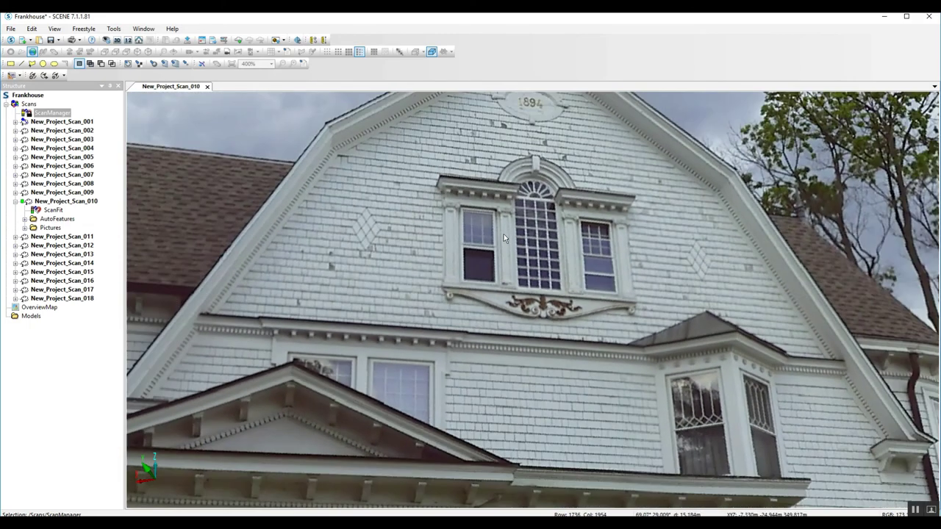
drag(375, 274, 350, 273)
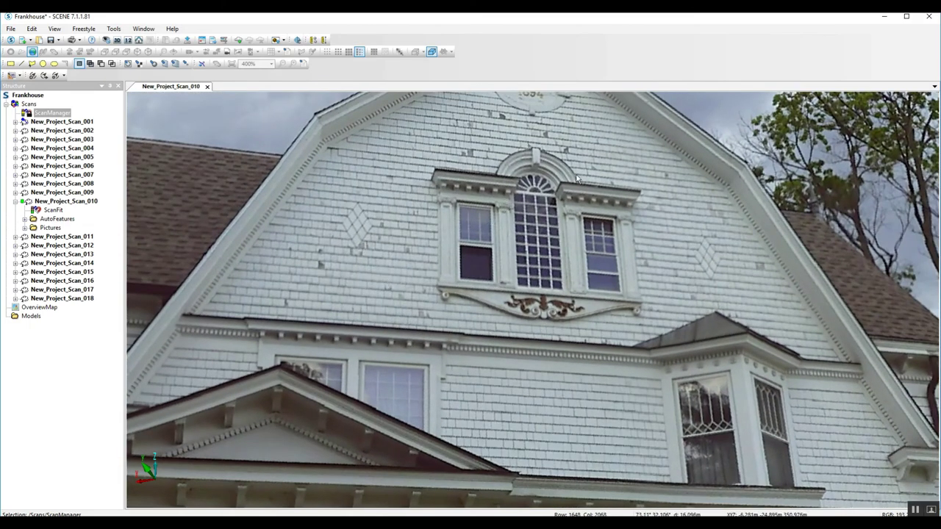
scroll(577, 195, down, 2)
scroll(573, 192, down, 3)
drag(561, 237, 584, 205)
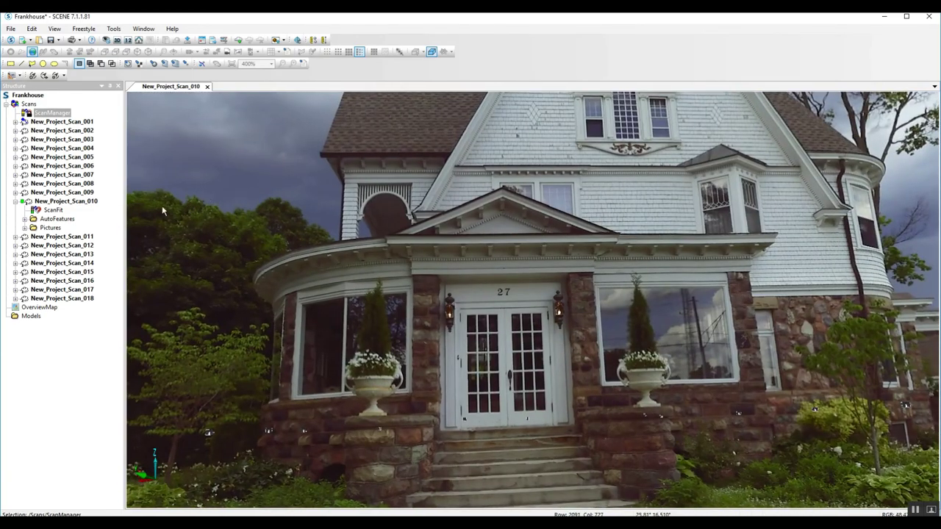
Restore the original grey image of New_Project_Scan_010, accepting the loss of point data modifications.
right_click(78, 202)
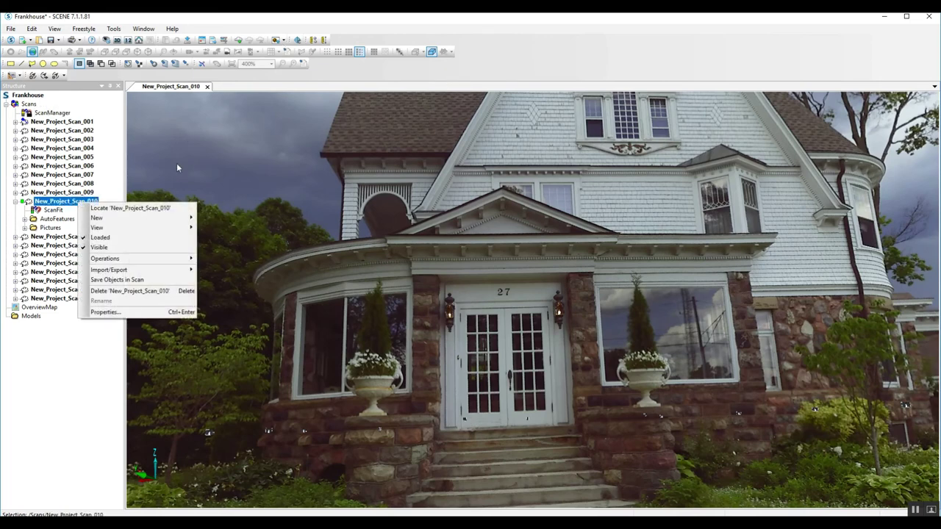
mouse_move(131, 259)
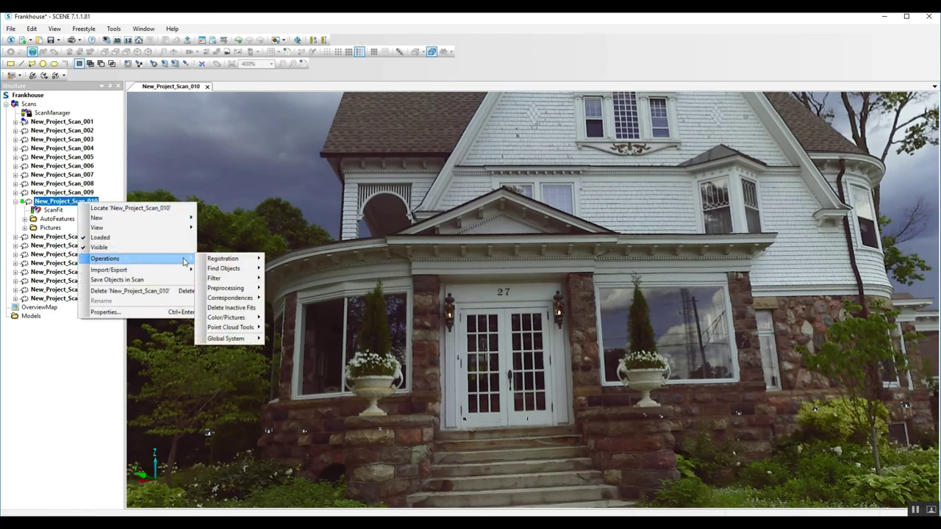
mouse_move(219, 320)
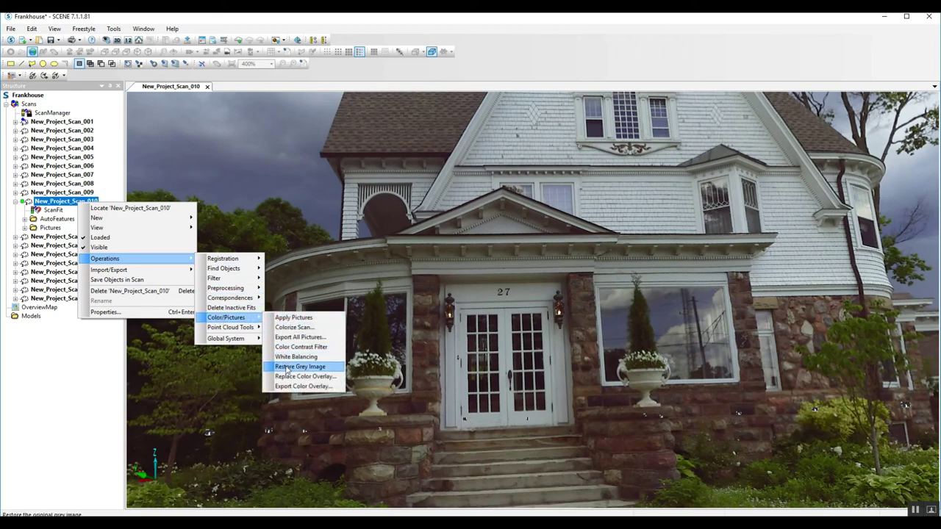
click(286, 367)
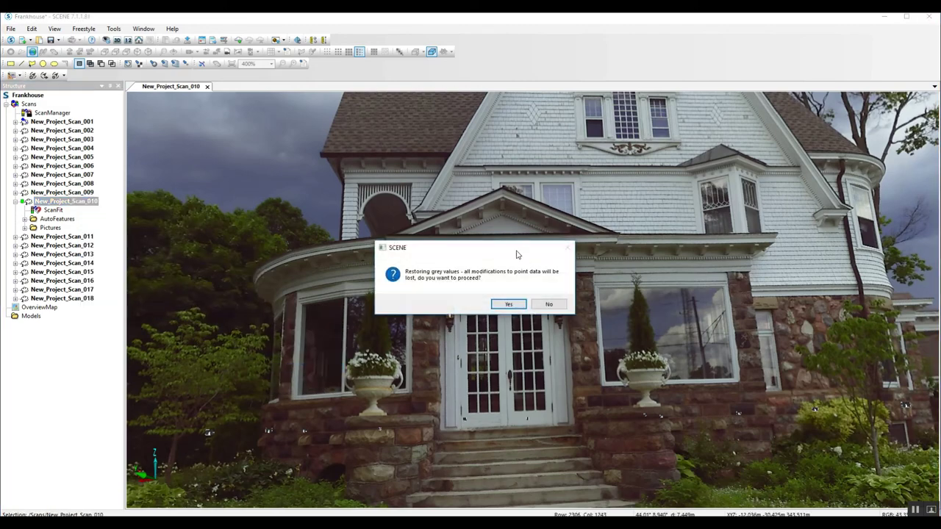
click(521, 302)
scroll(677, 253, down, 5)
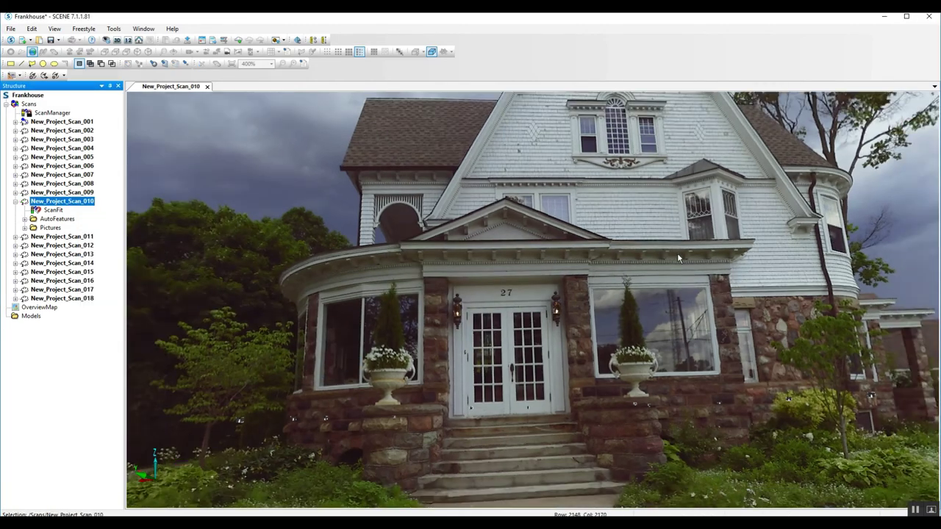
scroll(677, 258, up, 1)
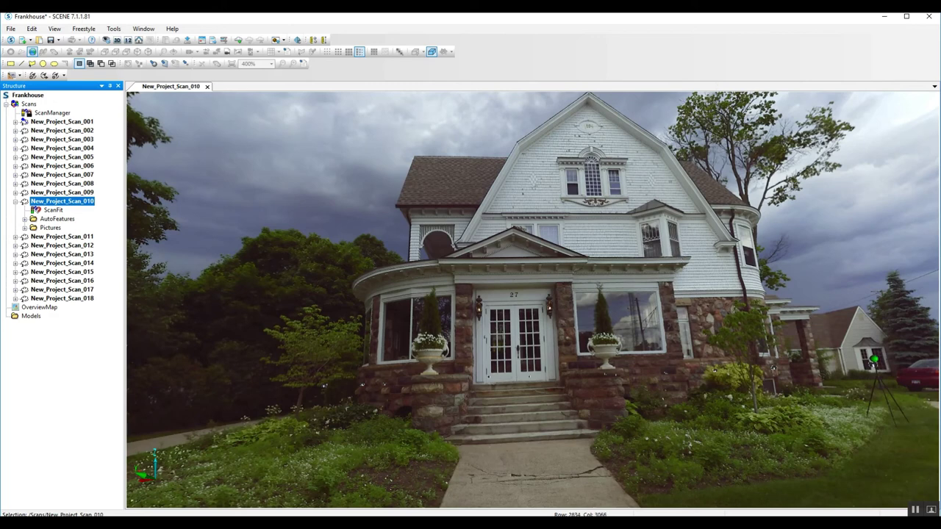
click(911, 510)
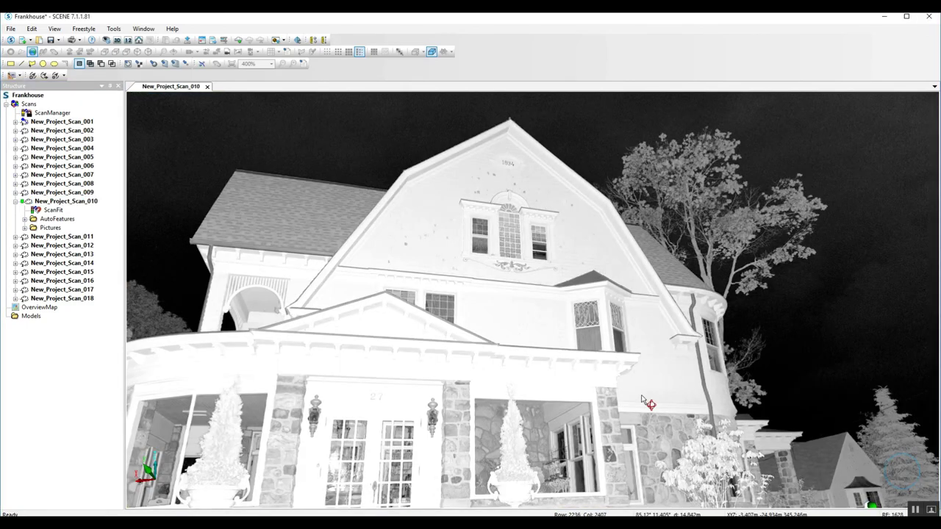
Examine the grey scan image of the entrance, roof and gable, including the 1894 plaque and the windows.
mouse_move(650, 403)
mouse_down()
mouse_move(669, 359)
mouse_move(660, 354)
mouse_move(624, 399)
mouse_move(649, 422)
mouse_up()
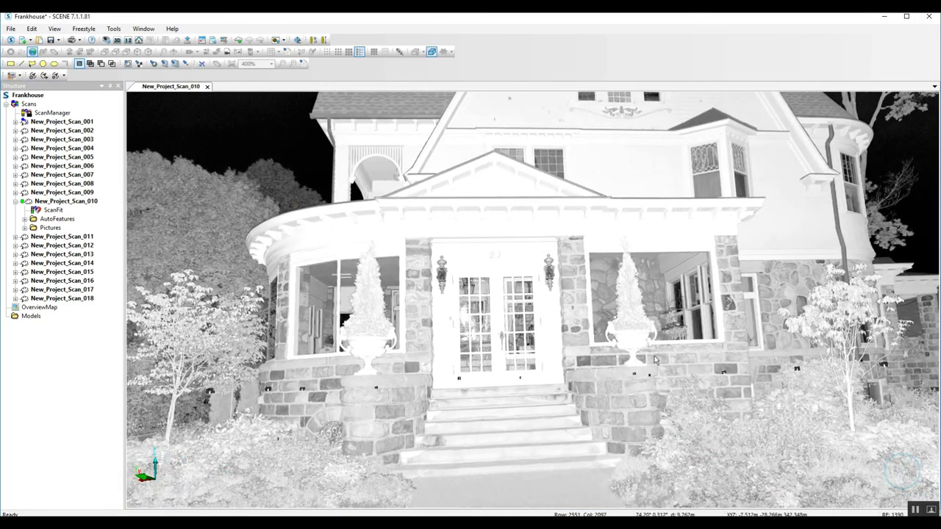
drag(653, 357, 646, 393)
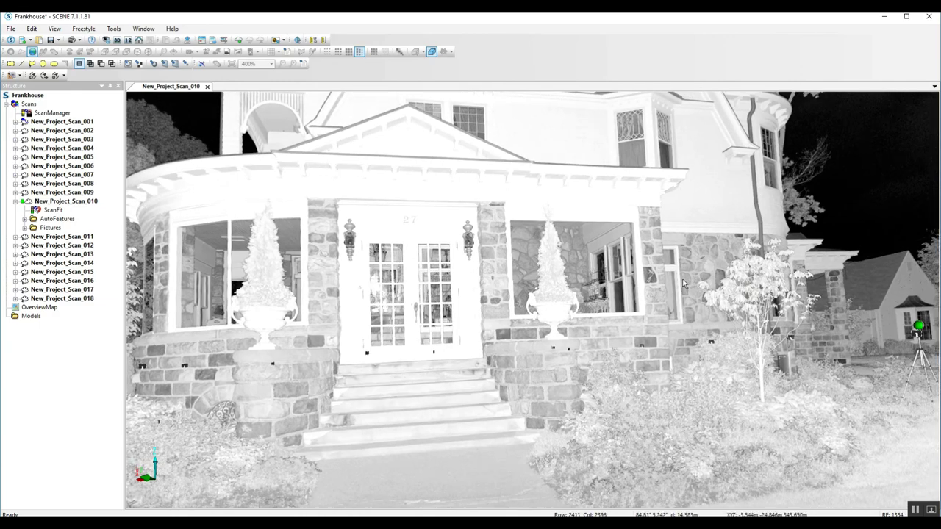
drag(689, 278, 680, 326)
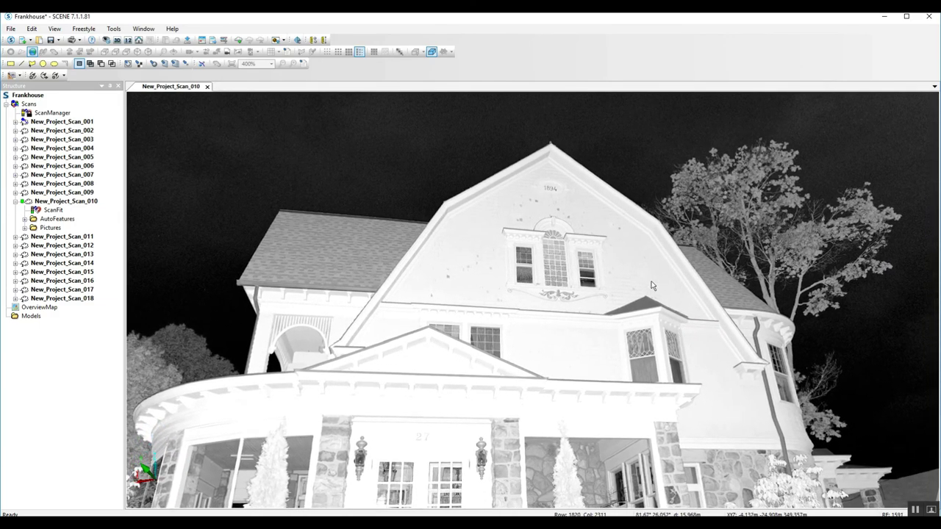
scroll(651, 282, up, 5)
drag(668, 233, 658, 267)
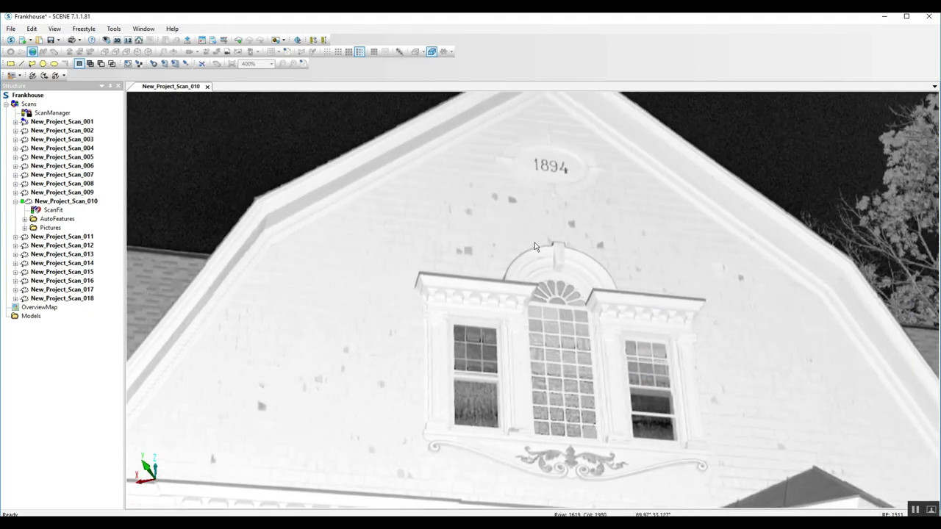
scroll(534, 247, up, 2)
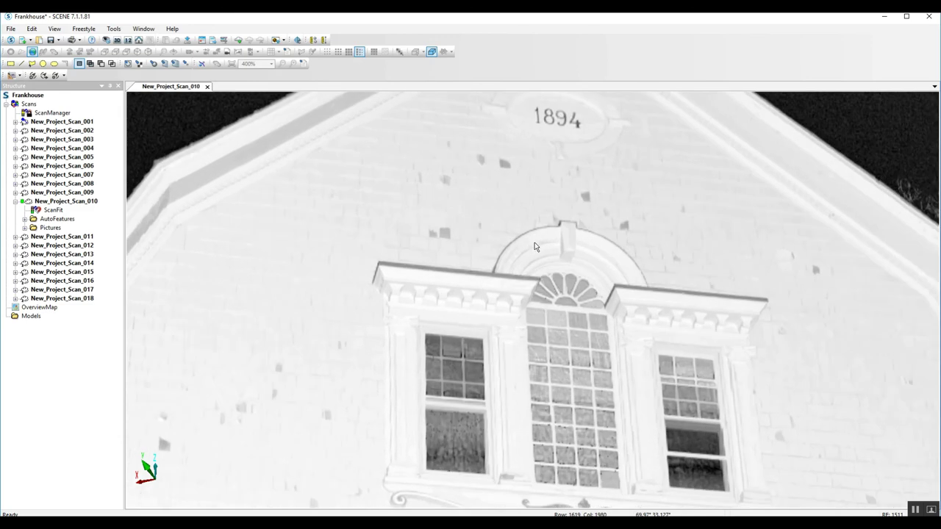
scroll(534, 247, down, 3)
mouse_move(535, 247)
mouse_down()
mouse_move(553, 224)
mouse_move(544, 242)
mouse_up()
scroll(516, 265, up, 1)
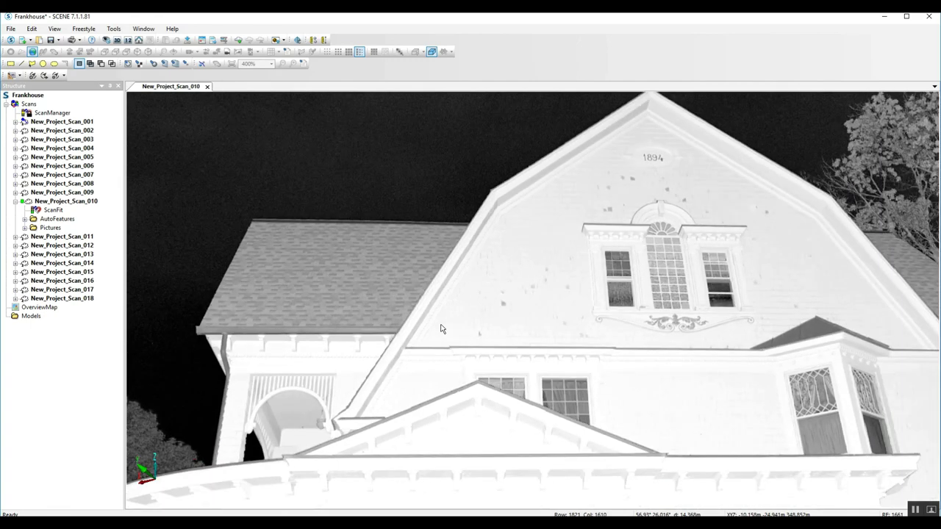
mouse_move(441, 329)
mouse_down()
mouse_move(514, 315)
mouse_move(441, 289)
mouse_move(507, 263)
mouse_move(510, 235)
mouse_move(521, 331)
mouse_up()
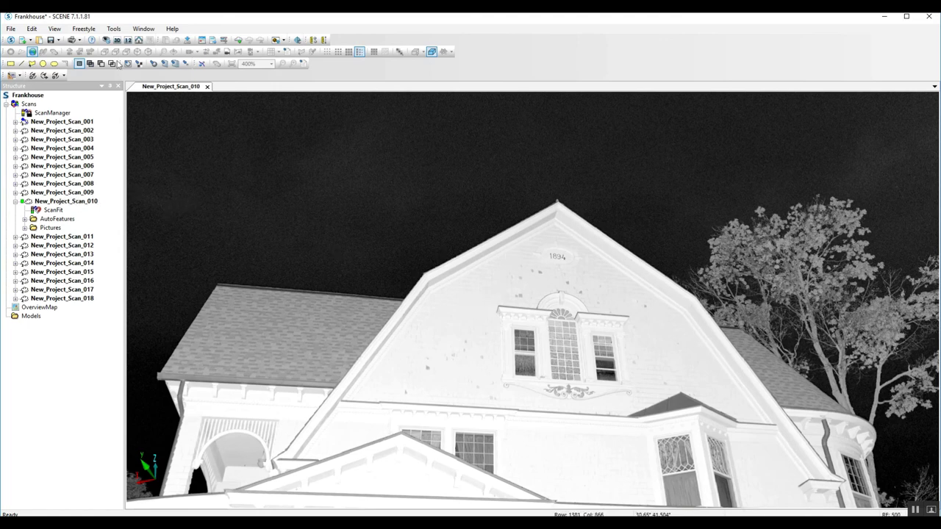
Select a rectangular area around the house's gable in the scan and open it in a 3D view.
click(11, 65)
drag(375, 195, 736, 415)
right_click(569, 269)
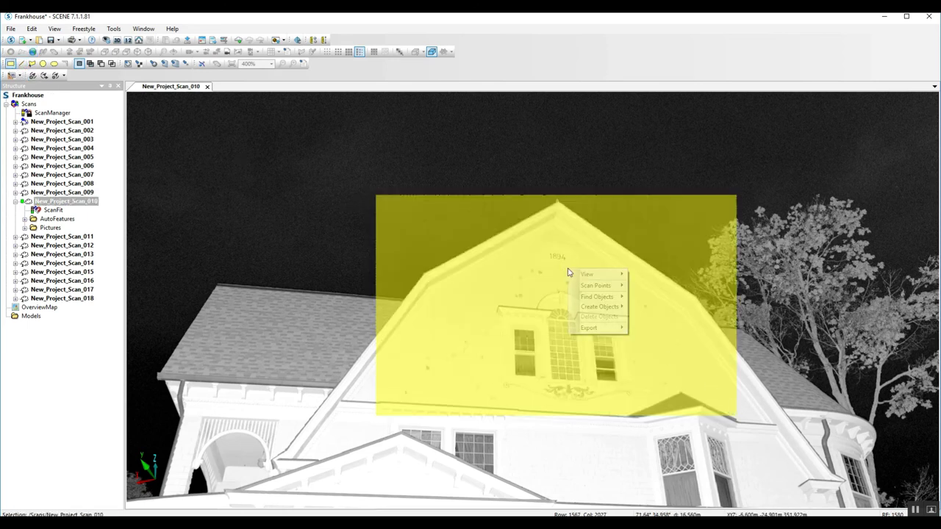
mouse_move(592, 275)
click(647, 274)
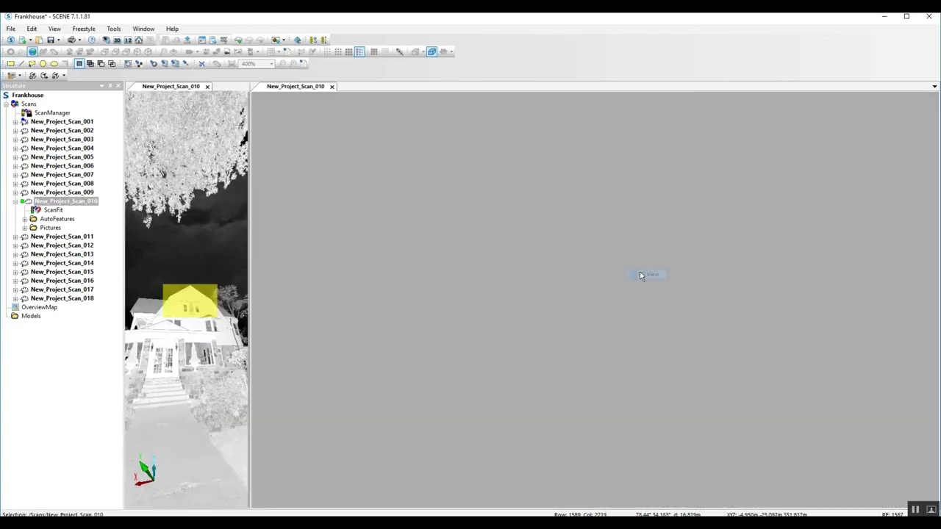
Set the point size to 1x1 pixels and inspect the gable point cloud closely around the arched window.
scroll(534, 298, up, 5)
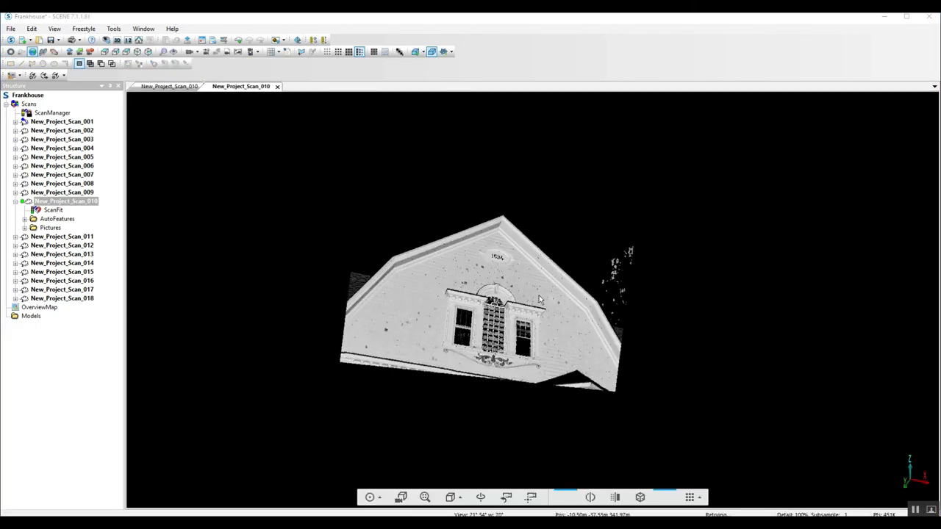
scroll(535, 297, up, 4)
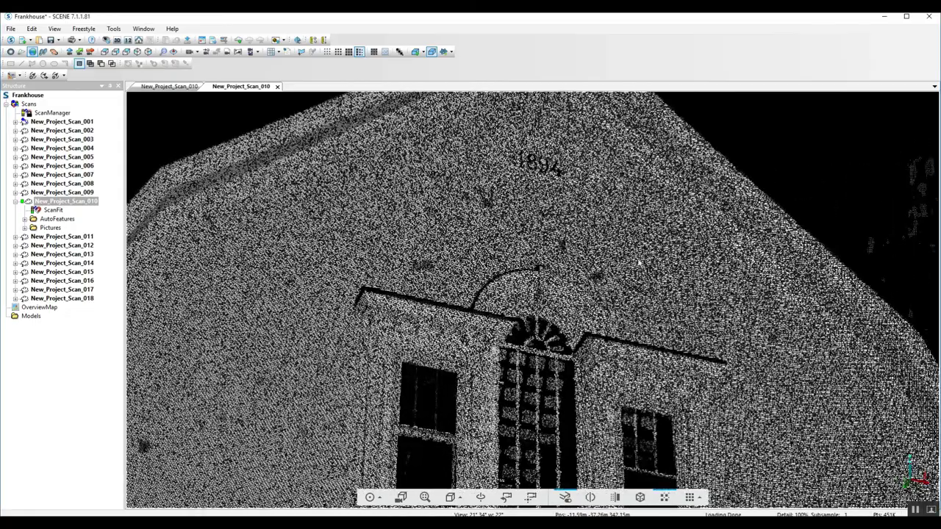
click(327, 52)
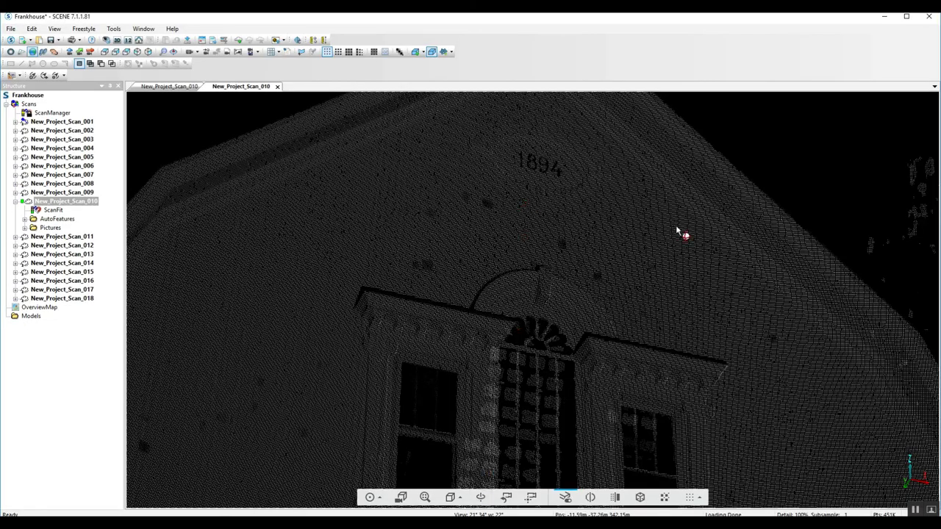
drag(675, 225, 668, 361)
scroll(668, 263, up, 4)
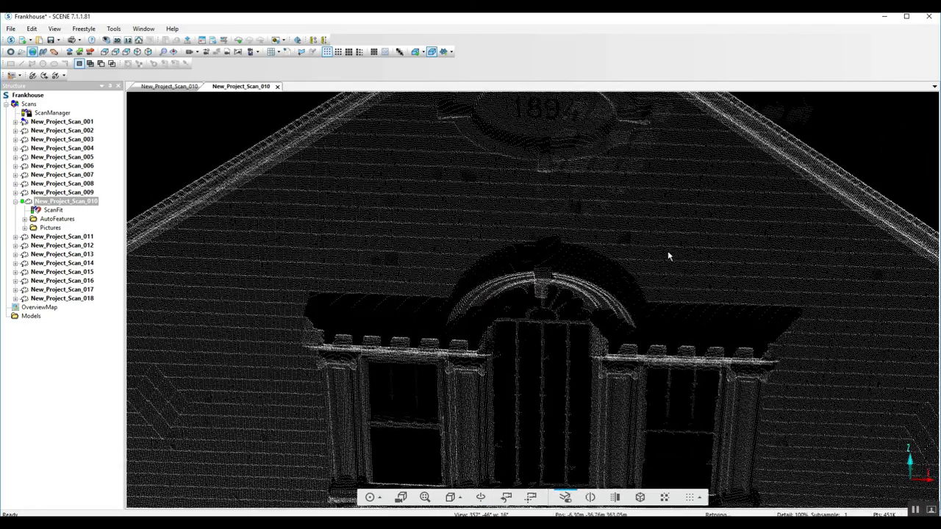
scroll(667, 256, up, 2)
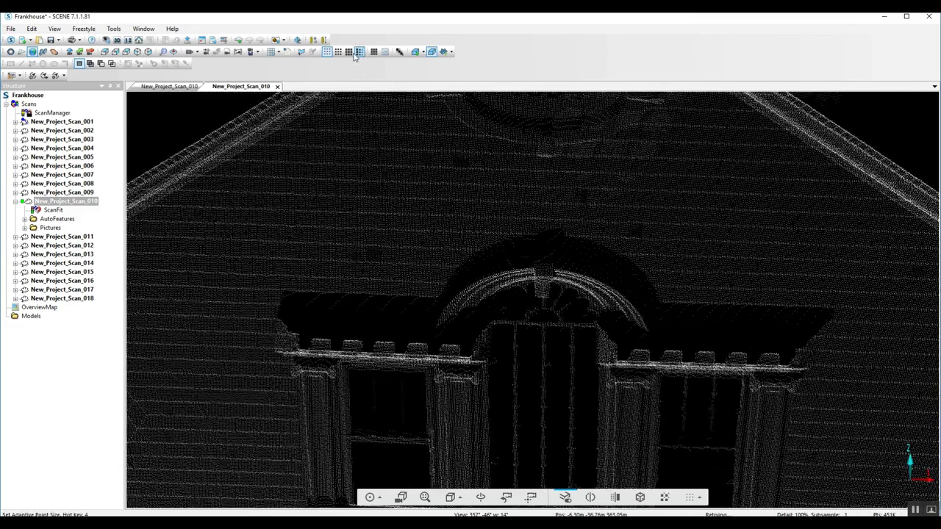
Try the 2x2-pixel, next larger and adaptive point sizes on the gable point cloud.
click(338, 53)
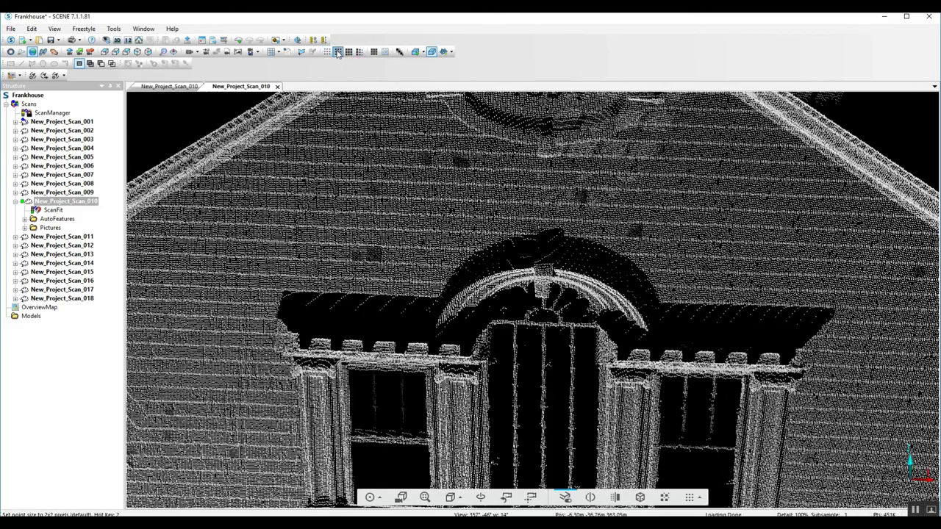
click(349, 52)
click(360, 52)
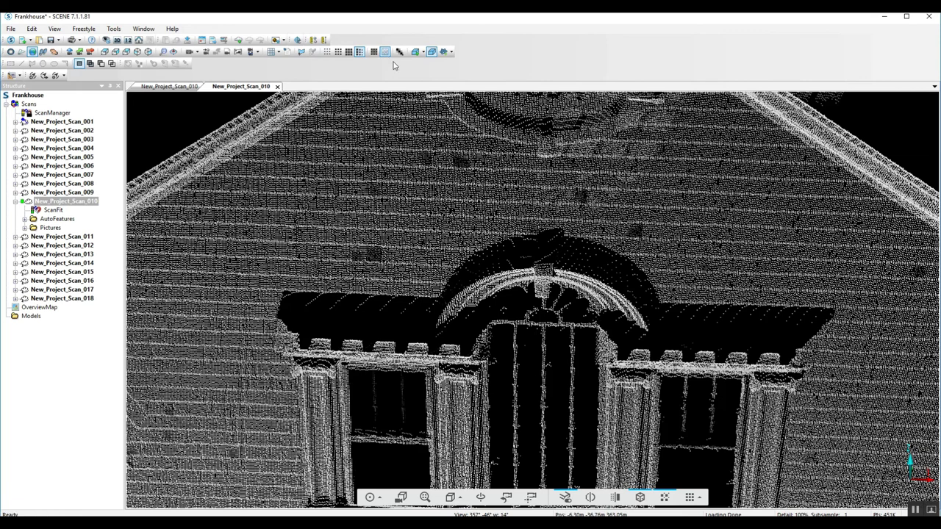
Compare 1x1-pixel points, gap filling and a larger point size on the gable point cloud around the arched window.
click(327, 52)
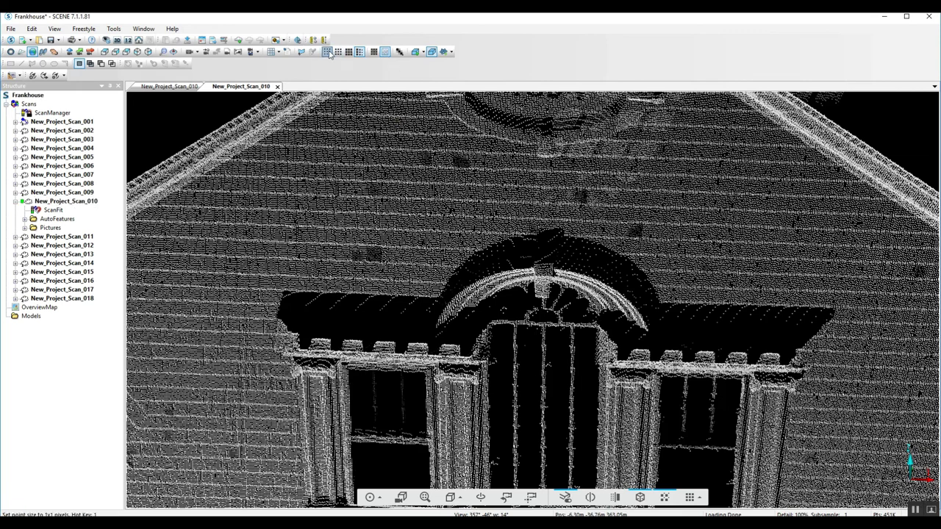
click(399, 51)
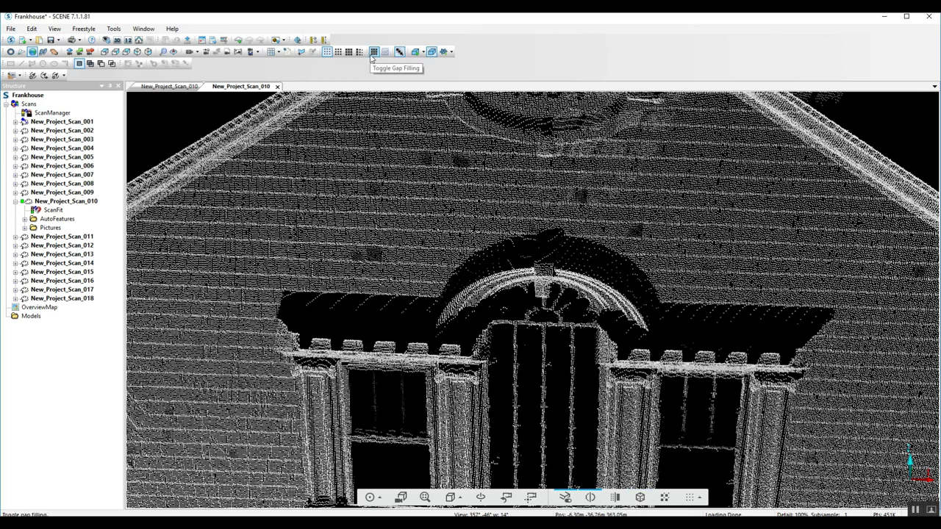
scroll(398, 184, up, 3)
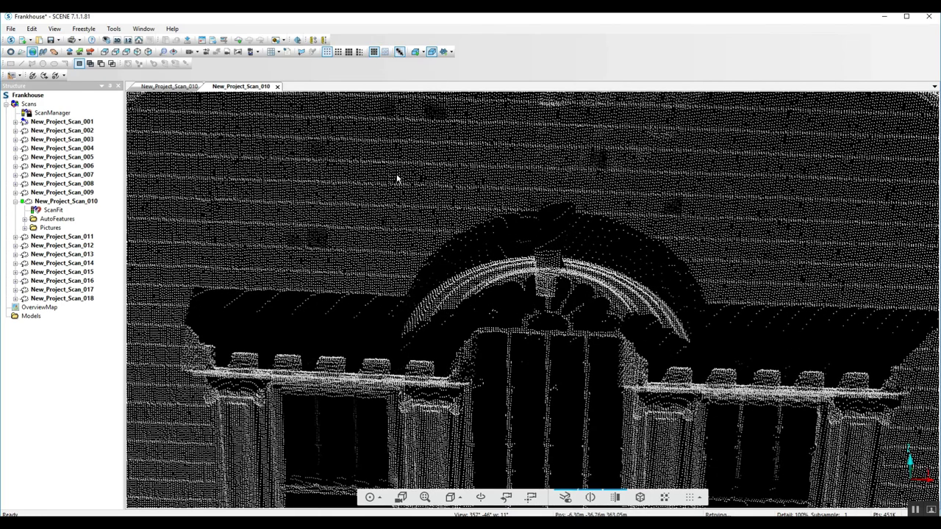
click(348, 52)
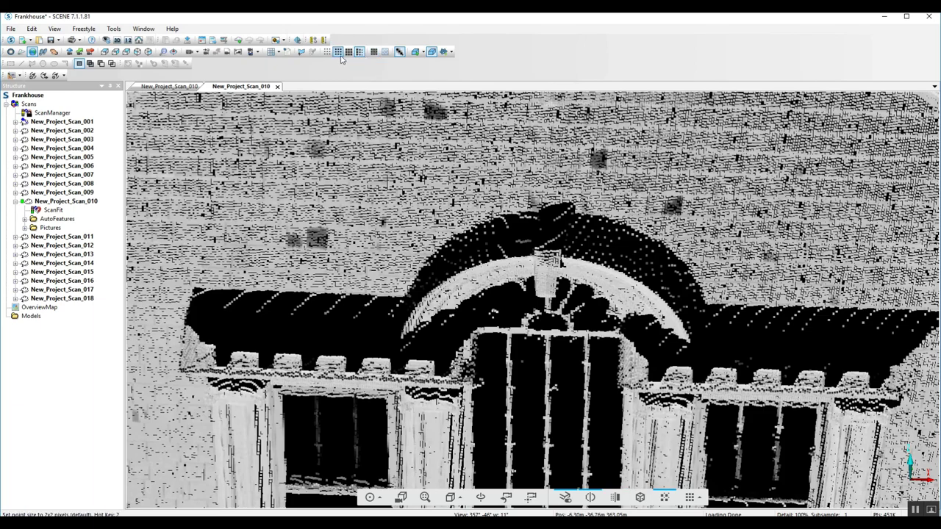
Set the point size to 1x1 pixels and inspect the whole gable point cloud from the front.
click(327, 51)
scroll(382, 179, down, 2)
scroll(383, 182, down, 3)
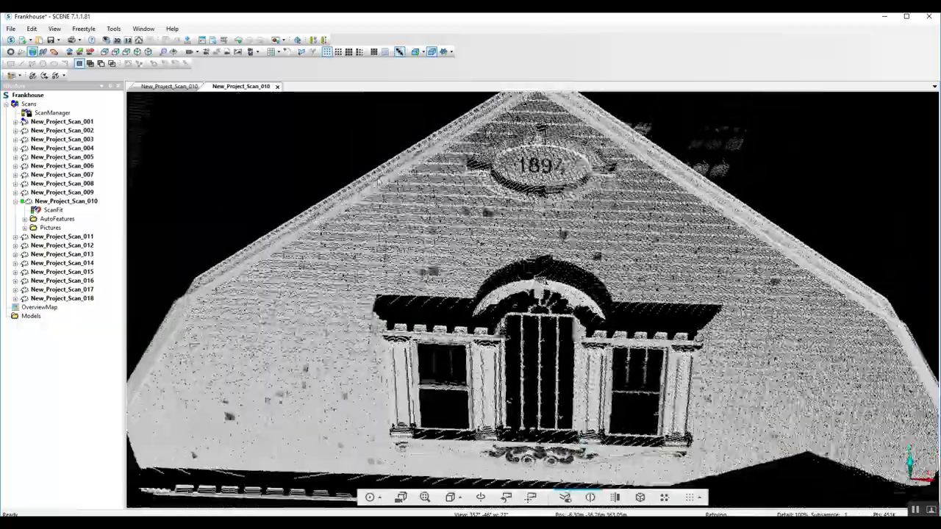
drag(470, 325, 484, 189)
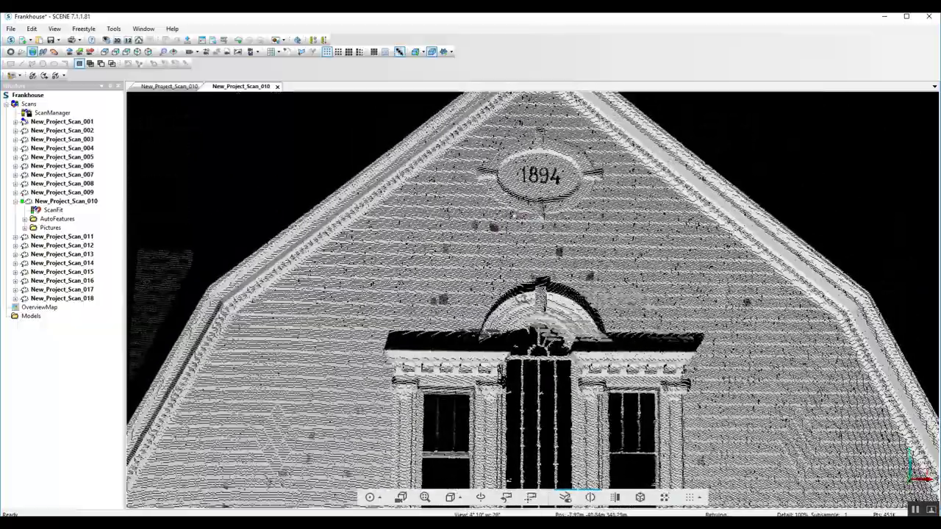
middle_drag(690, 302, 664, 177)
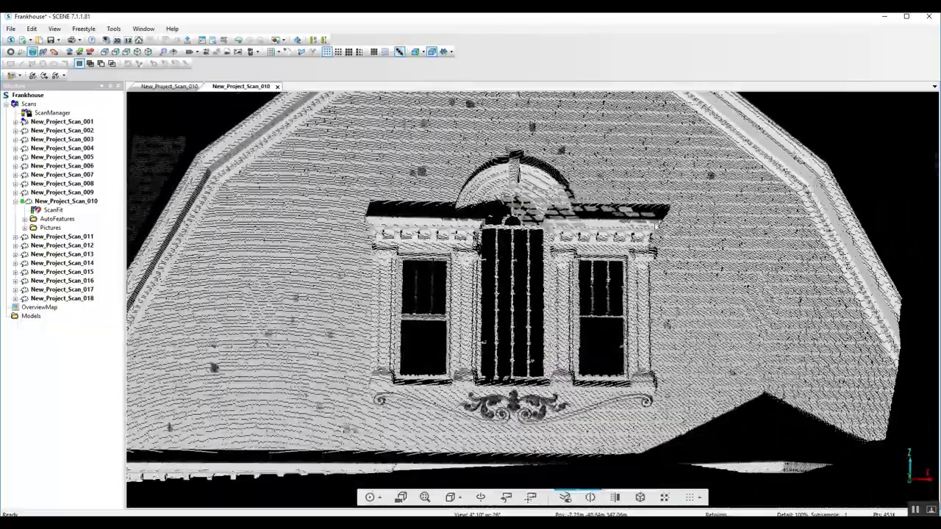
scroll(654, 227, down, 2)
scroll(655, 227, down, 1)
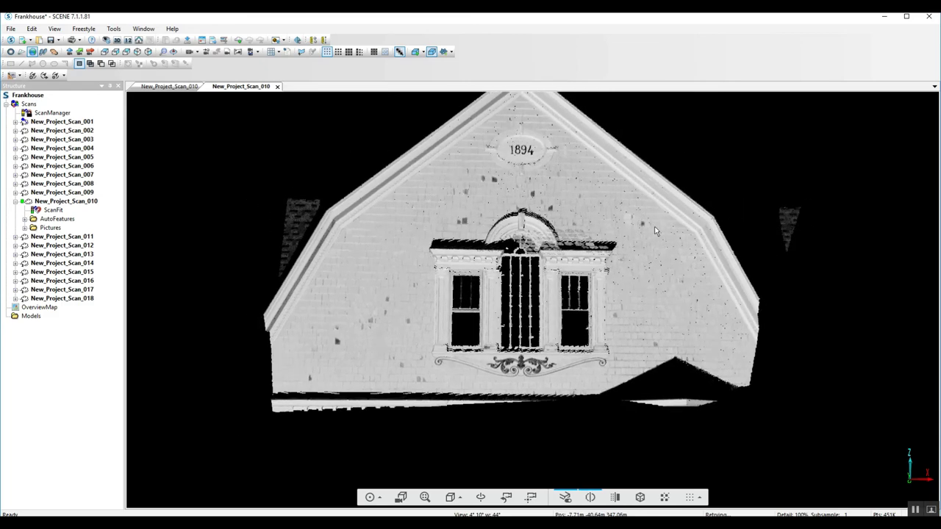
scroll(654, 228, down, 1)
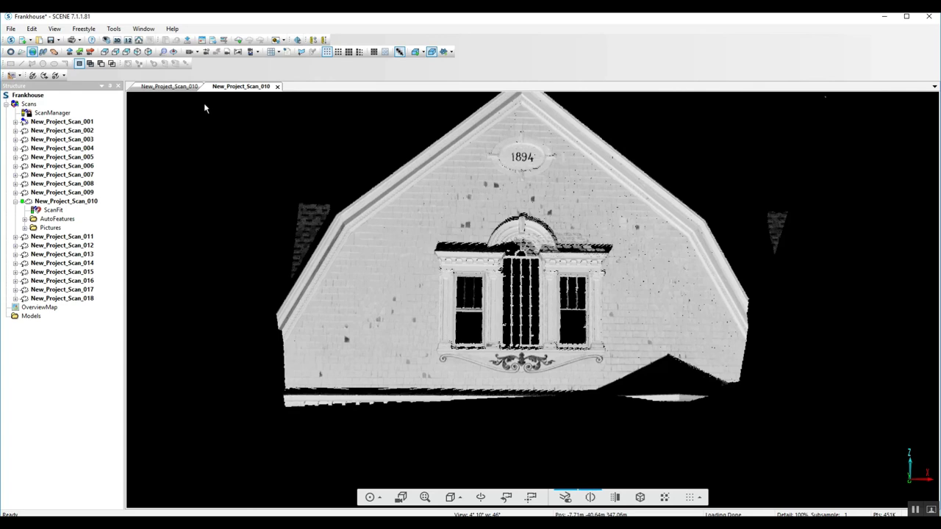
Return to the grey scan image and clear the rectangular selection over the gable.
click(159, 87)
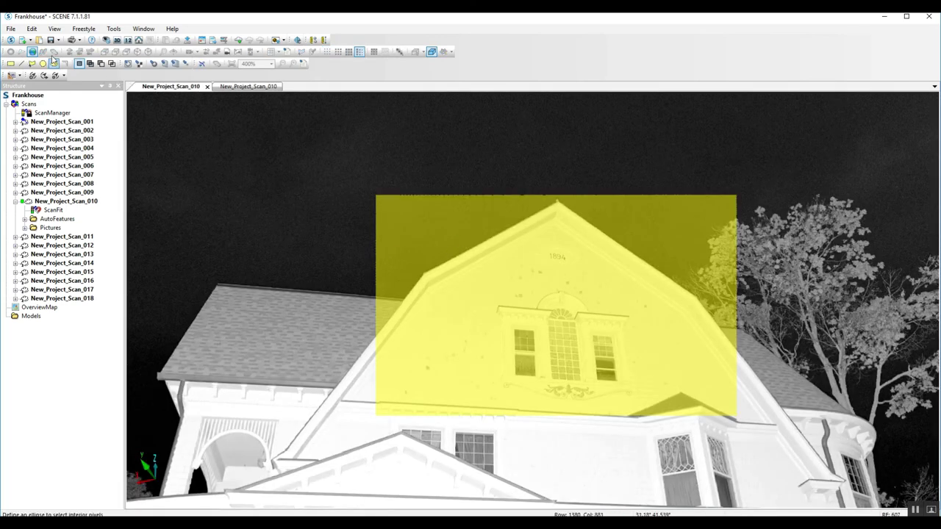
click(32, 29)
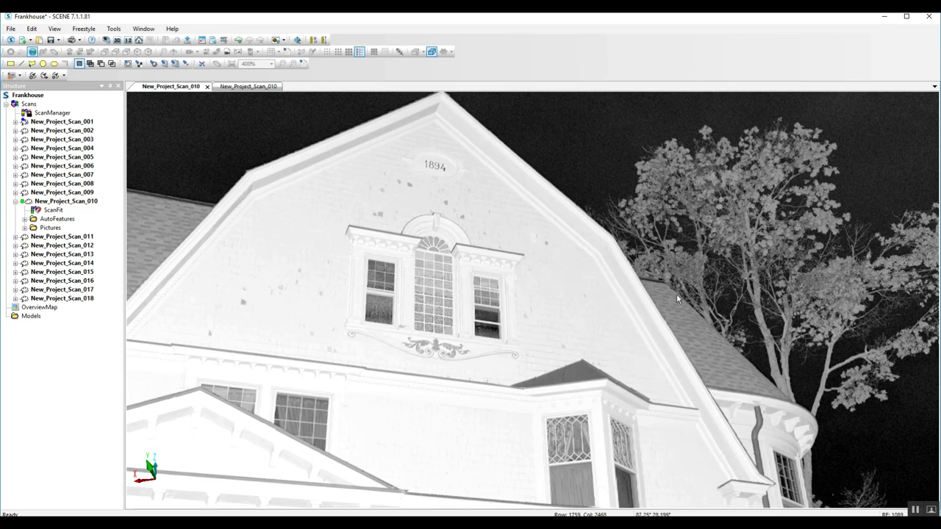
drag(582, 271, 604, 306)
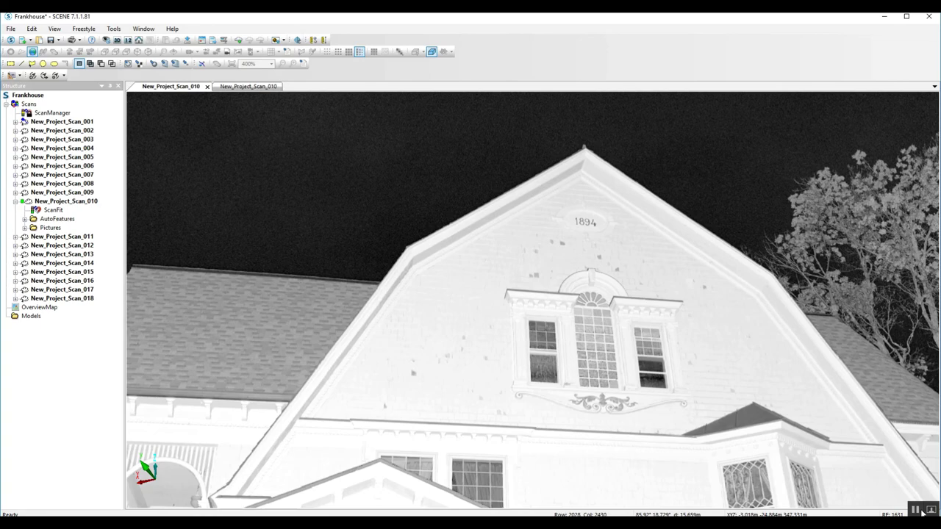